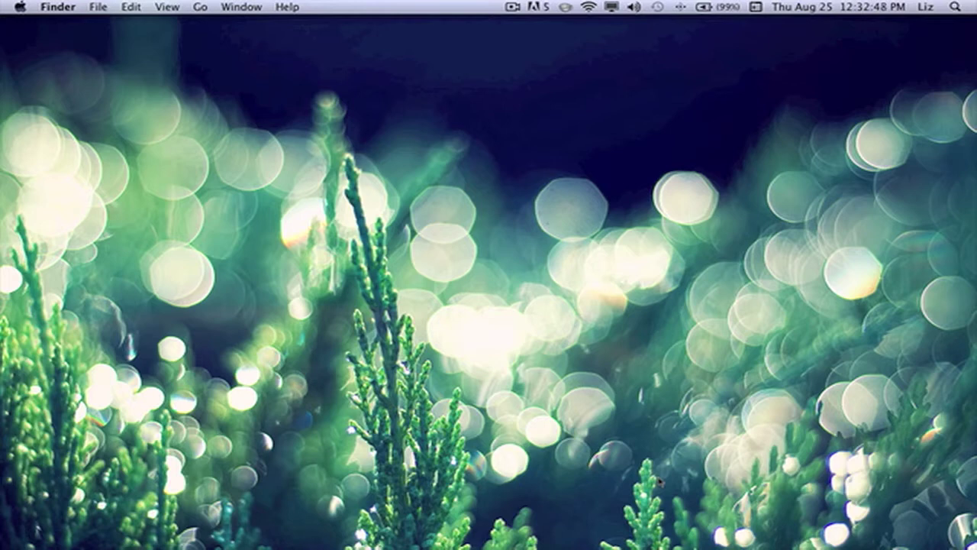
Launch MacSaber from the Dock.
mouse_move(390, 539)
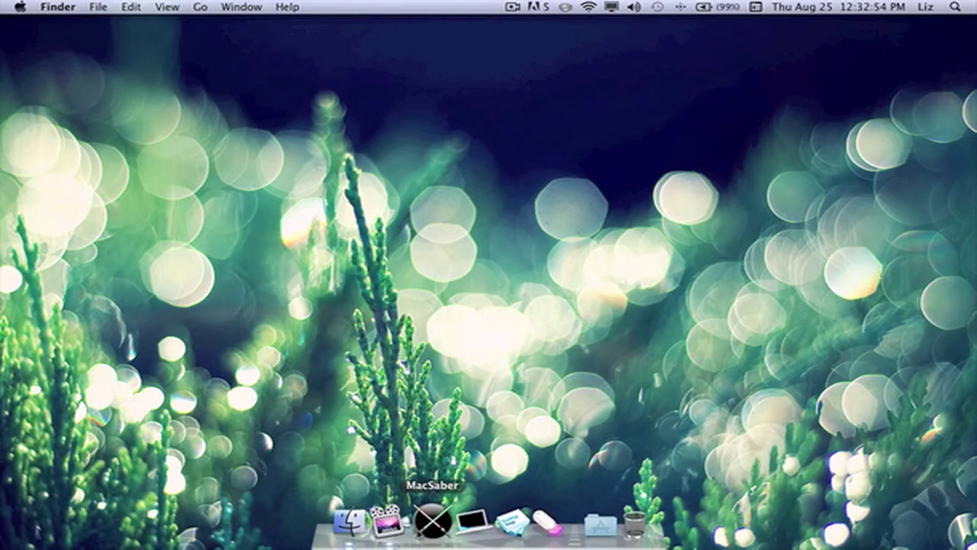
left_click(432, 520)
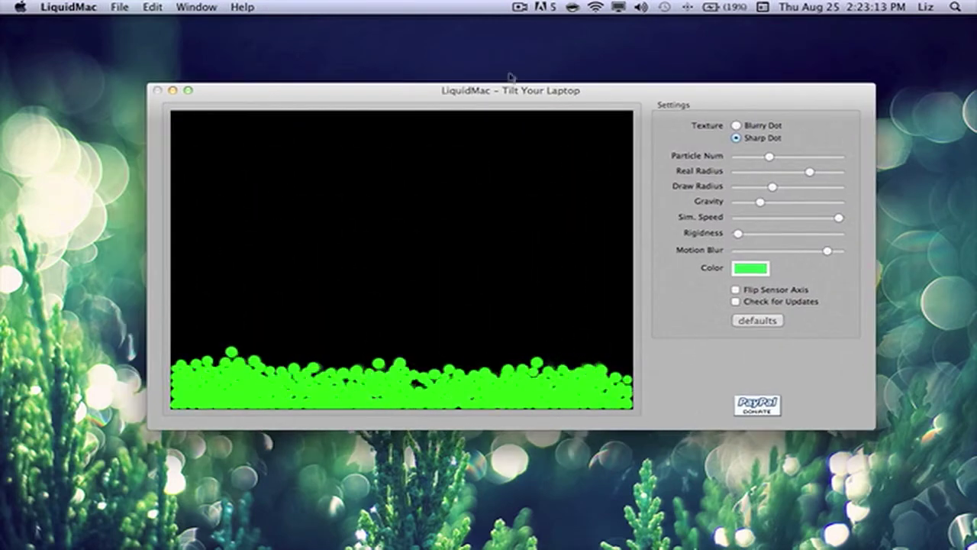
Move the LiquidMac window slightly to make the green liquid slosh.
left_click_drag(511, 93, 521, 92)
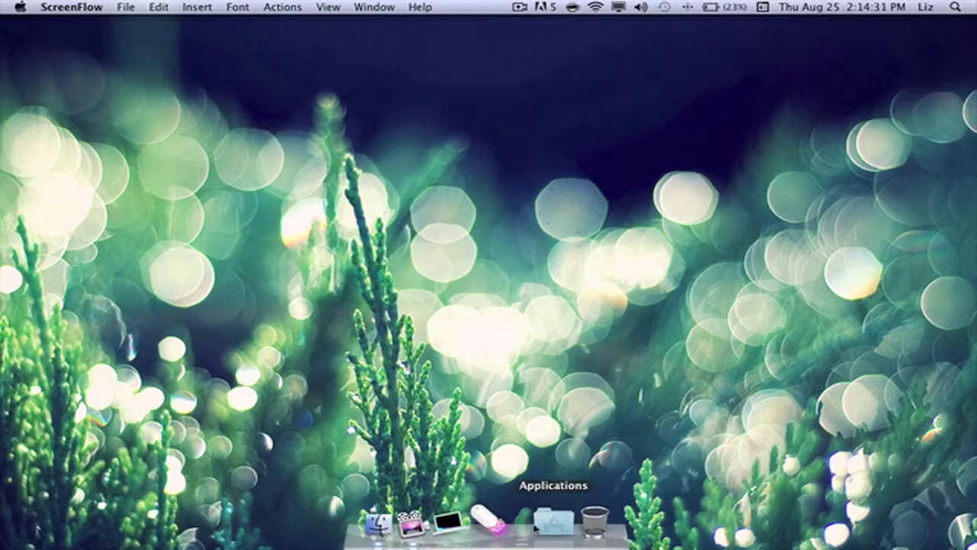
Launch OmniDazzle, show the Bullseye effect's configuration, and increase the bullseye's size and number of rings.
left_click(496, 525)
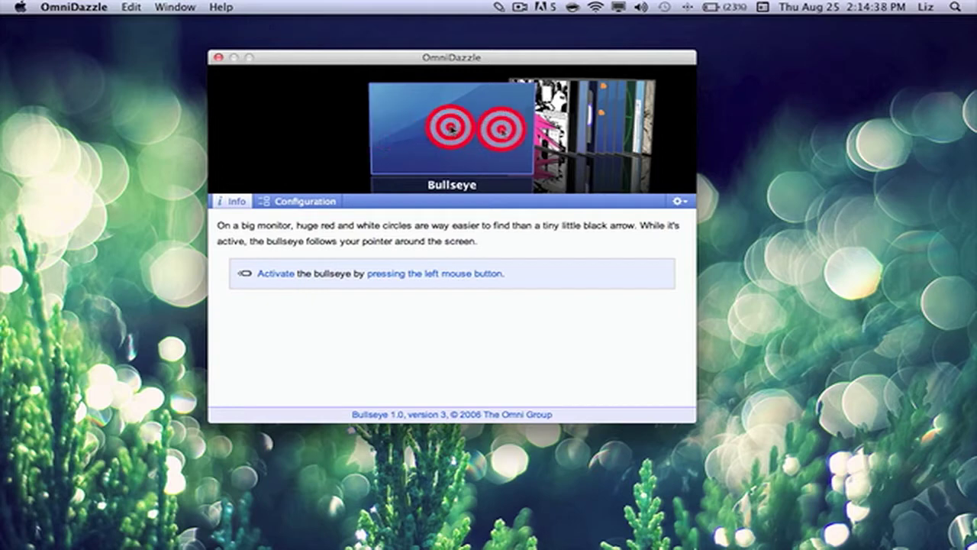
left_click(339, 203)
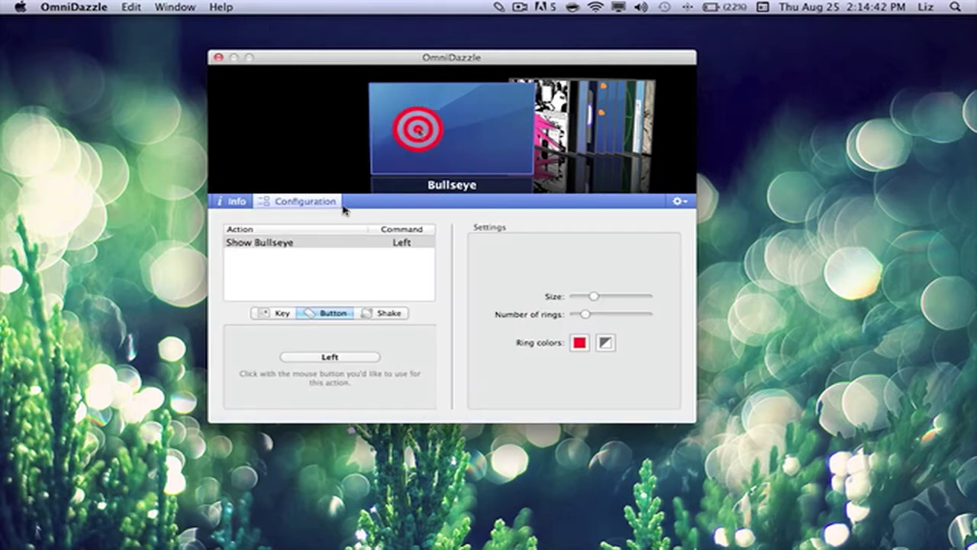
left_click(585, 290)
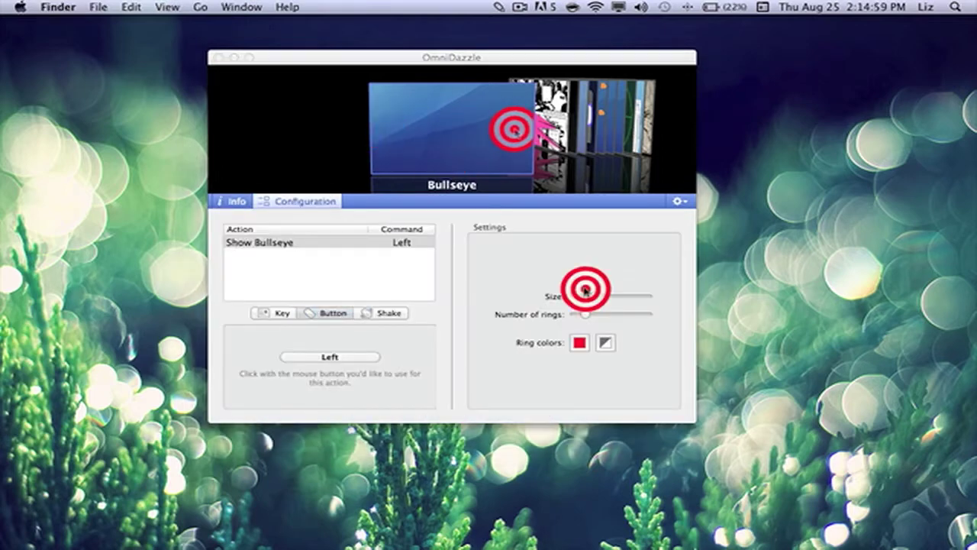
left_click_drag(585, 296, 599, 319)
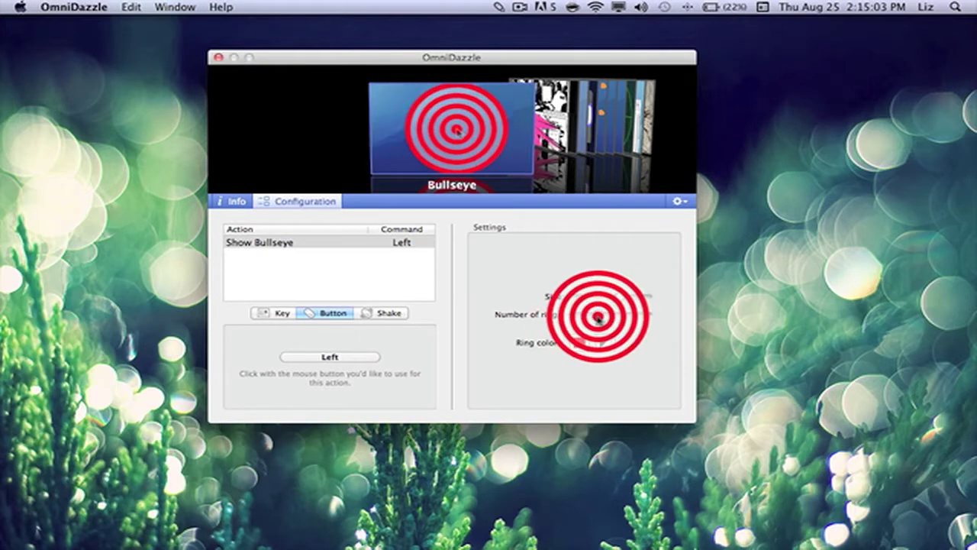
Change the bullseye's ring color, trying Magenta and Green before settling on Cyan.
left_click(581, 343)
left_click(295, 290)
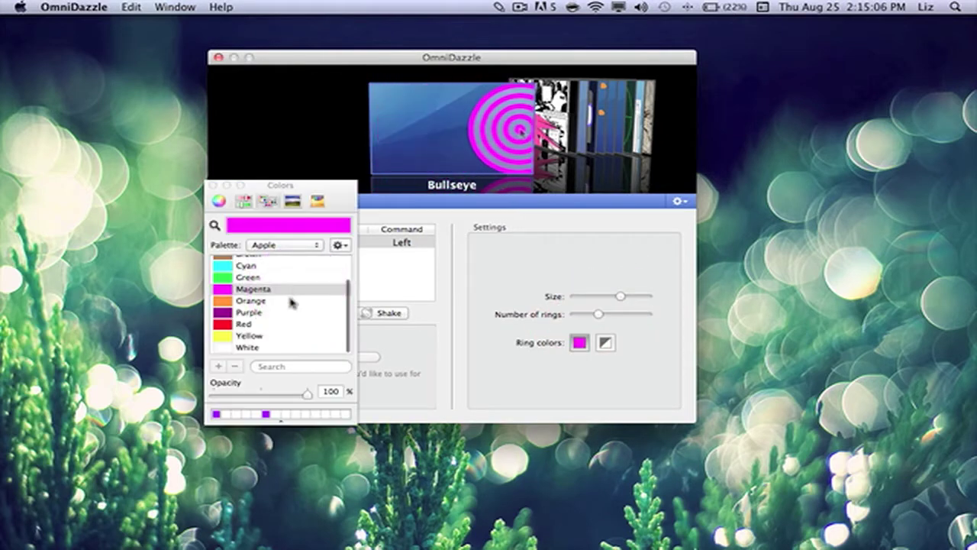
left_click(265, 277)
left_click(259, 288)
left_click(275, 278)
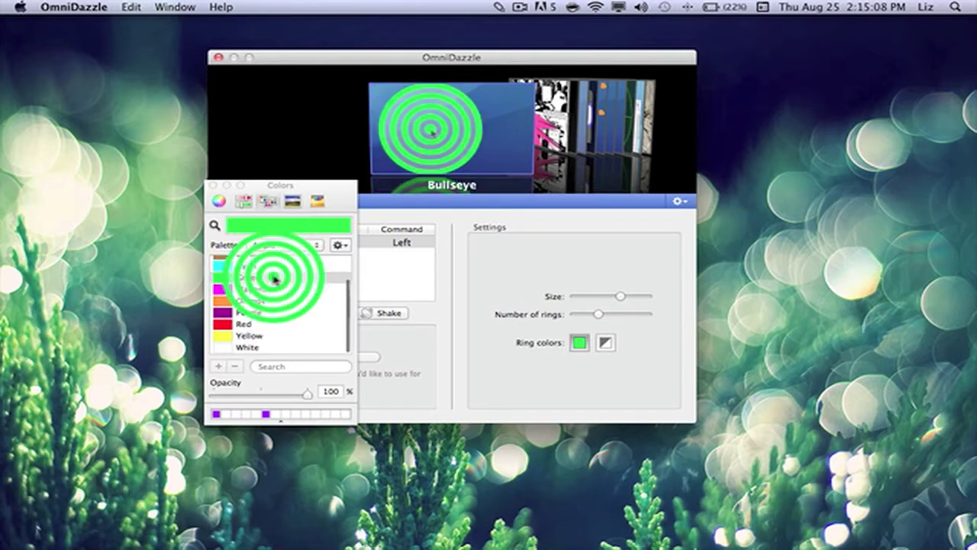
left_click(268, 265)
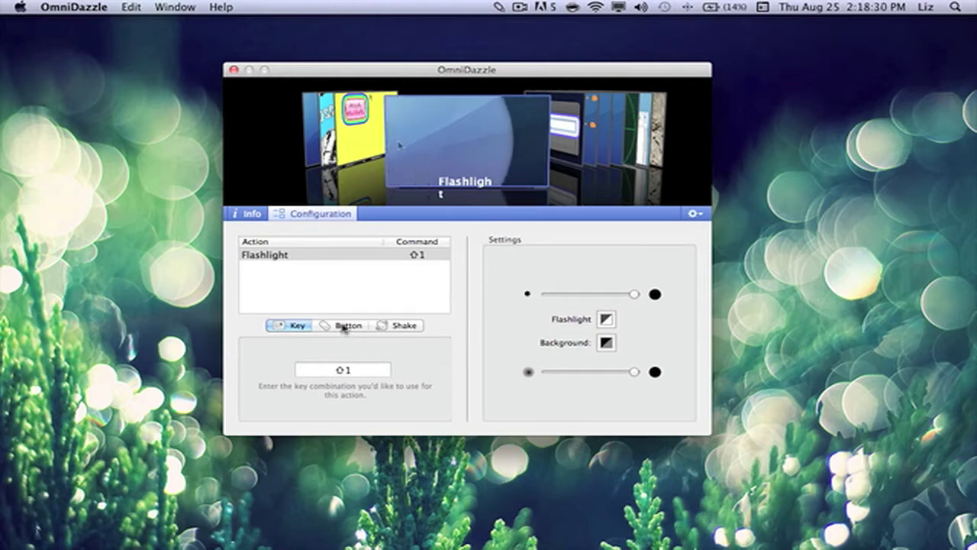
Set the Flashlight effect's size to the largest setting.
mouse_move(635, 294)
left_mouse_down()
mouse_move(559, 297)
mouse_move(640, 295)
left_mouse_up()
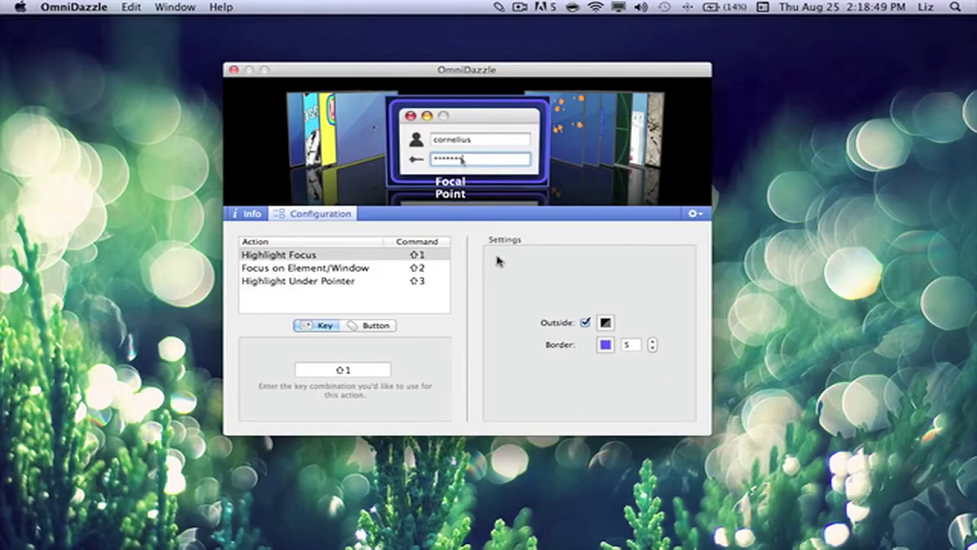
Activate Focal Point's Highlight Focus on the OmniDazzle window and set its border to width 13 in Red.
mouse_move(566, 88)
left_mouse_down()
mouse_move(572, 66)
mouse_move(578, 81)
left_mouse_up()
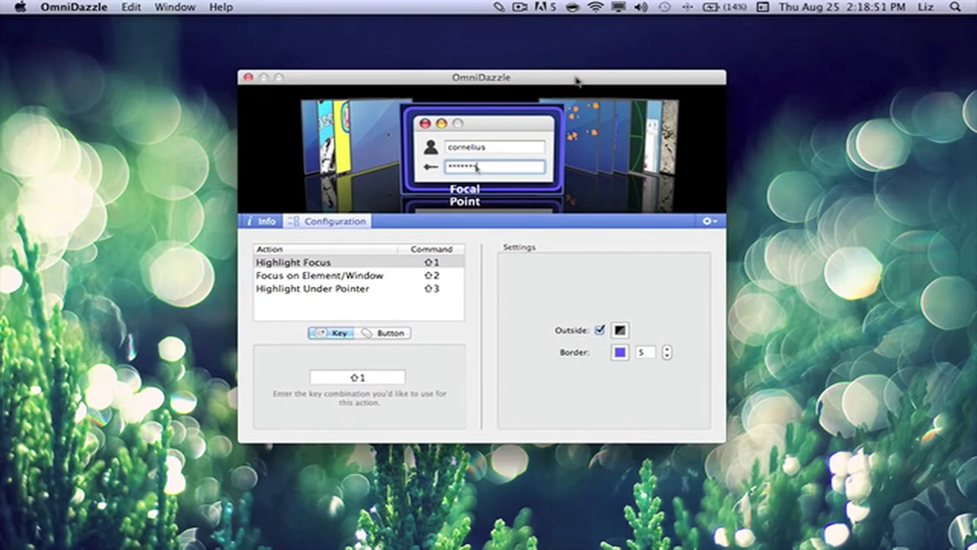
key("shift+1")
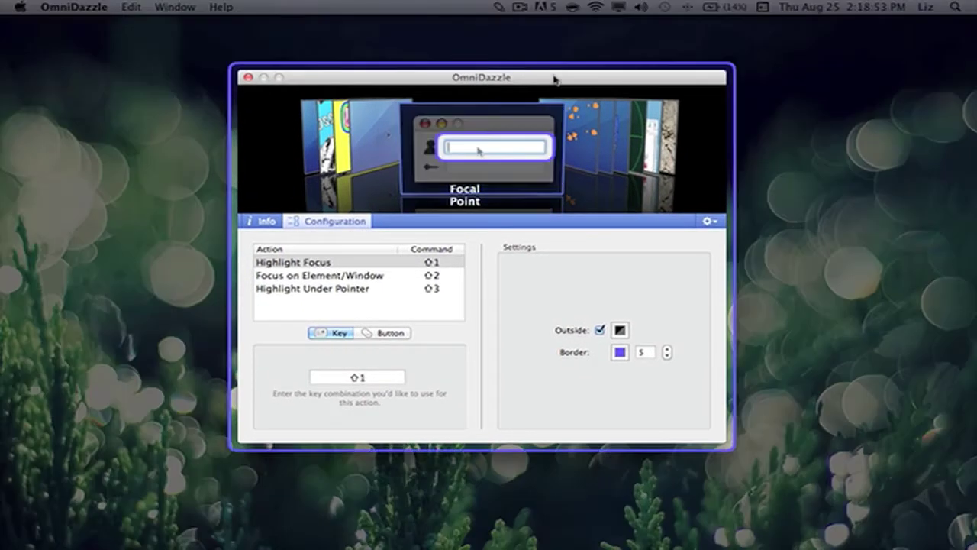
left_click(667, 350)
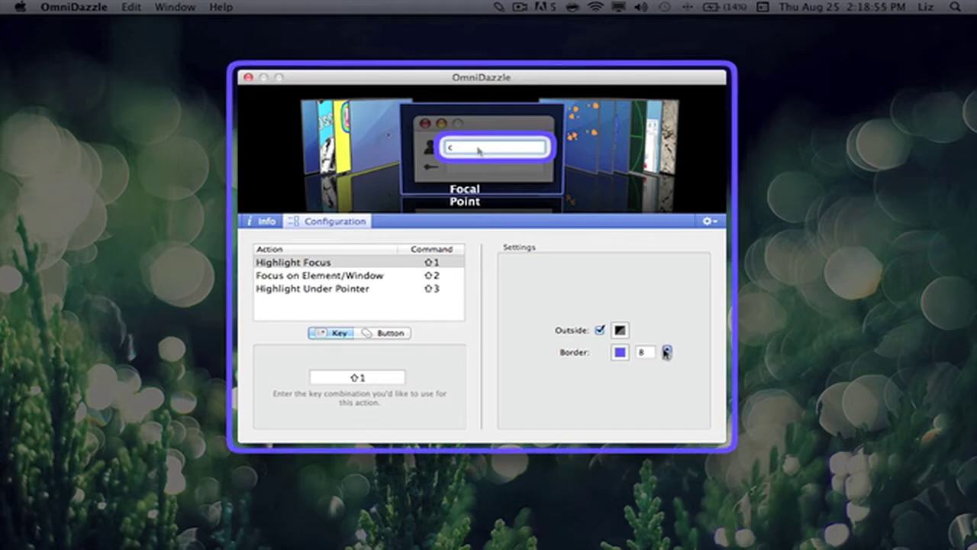
left_click(621, 352)
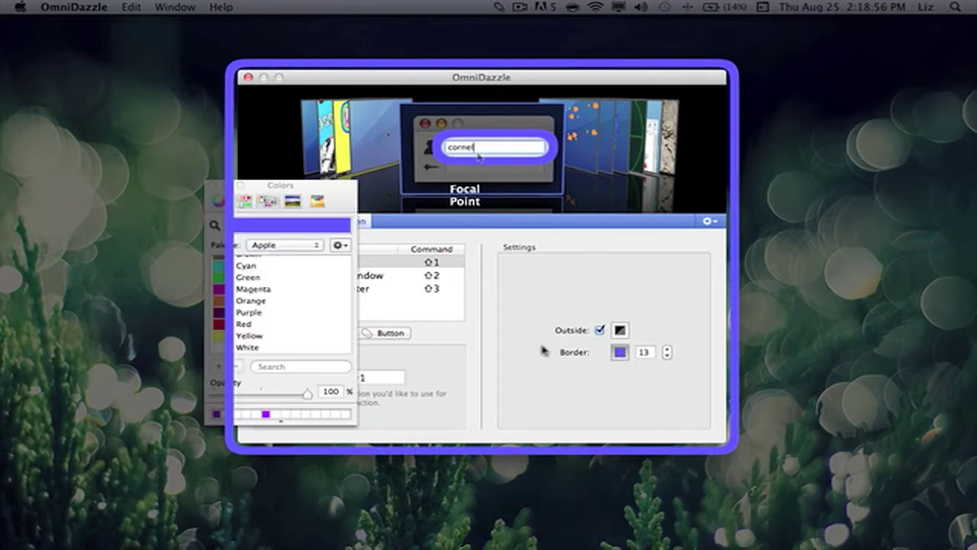
left_click(271, 324)
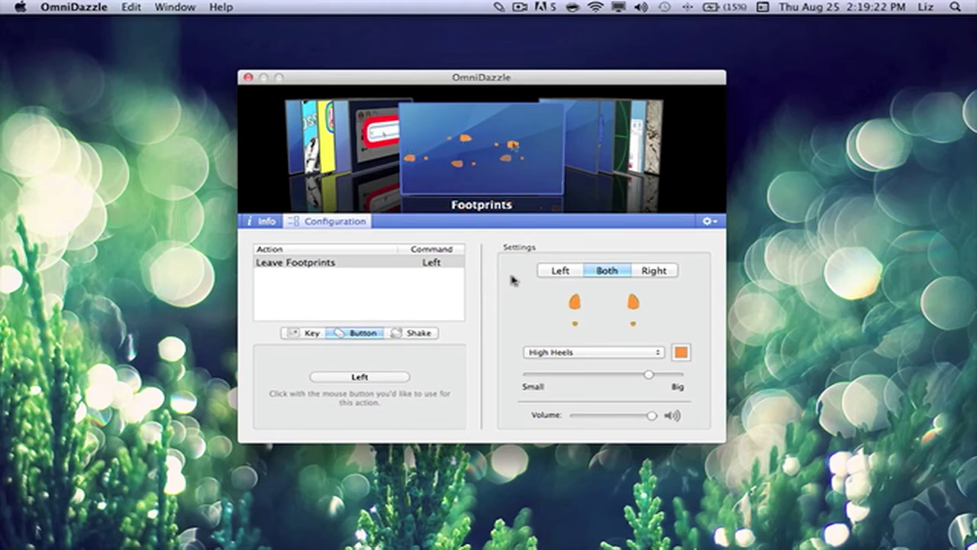
Set the Footprints style to Dog Foot and try left-foot-only prints before leaving tracks on the desktop.
left_click(556, 353)
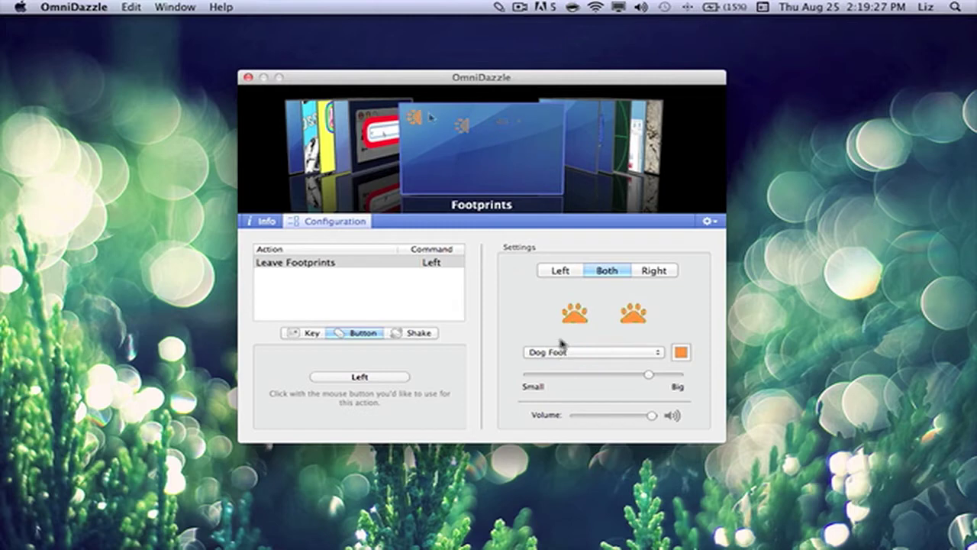
left_click(574, 273)
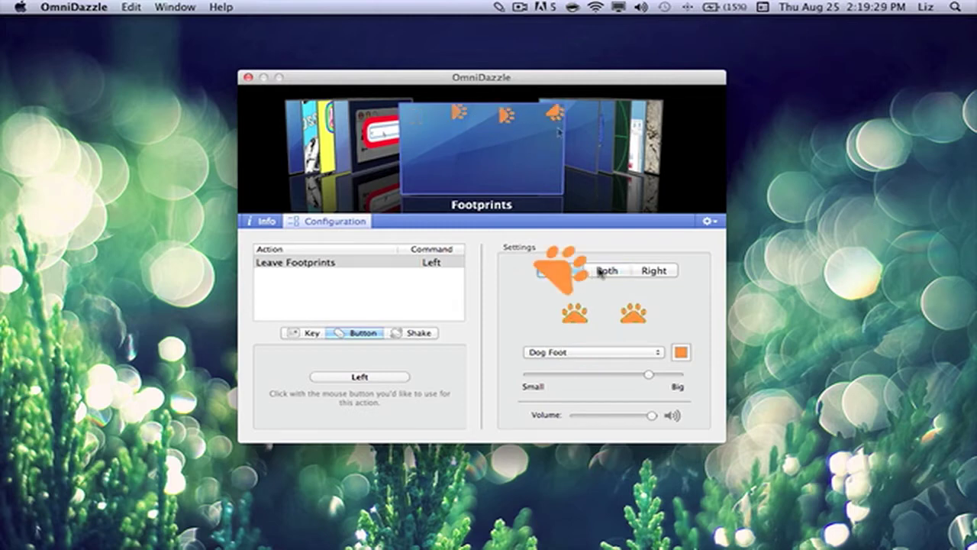
left_click(749, 279)
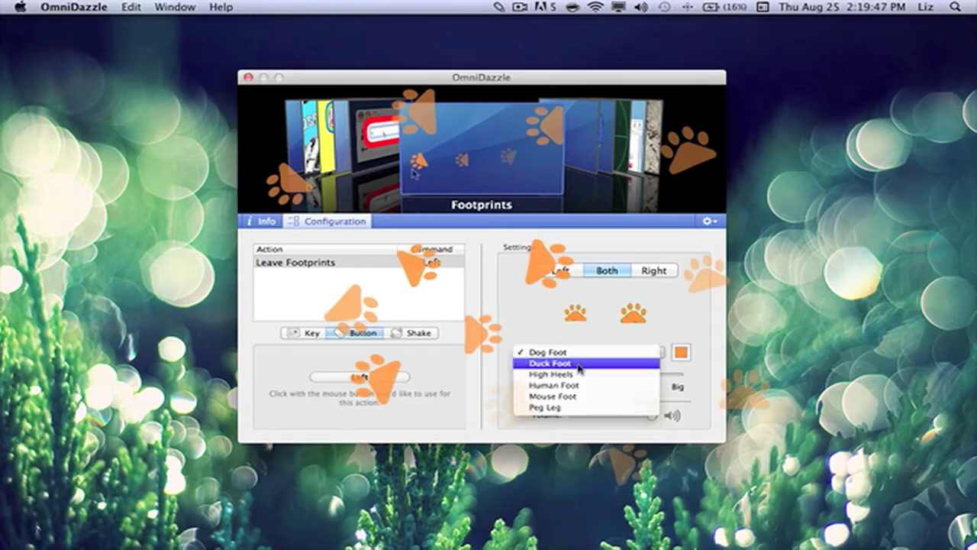
Try the Duck Foot and High Heels footprint styles, leaving high-heel tracks around the desktop.
left_click(578, 365)
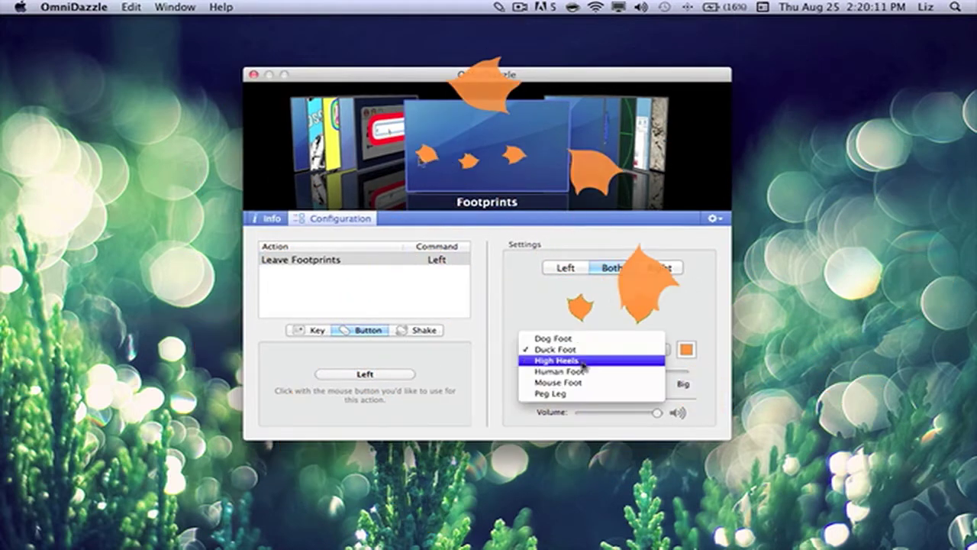
left_click(573, 360)
left_click(817, 252)
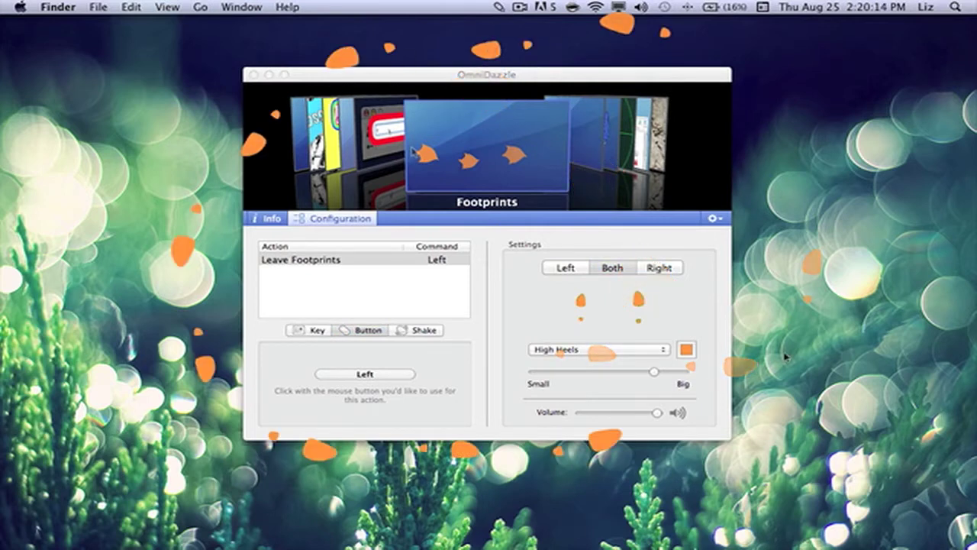
Change the footprint style to Human Foot and leave tracks around the desktop.
left_click(592, 357)
left_click(588, 359)
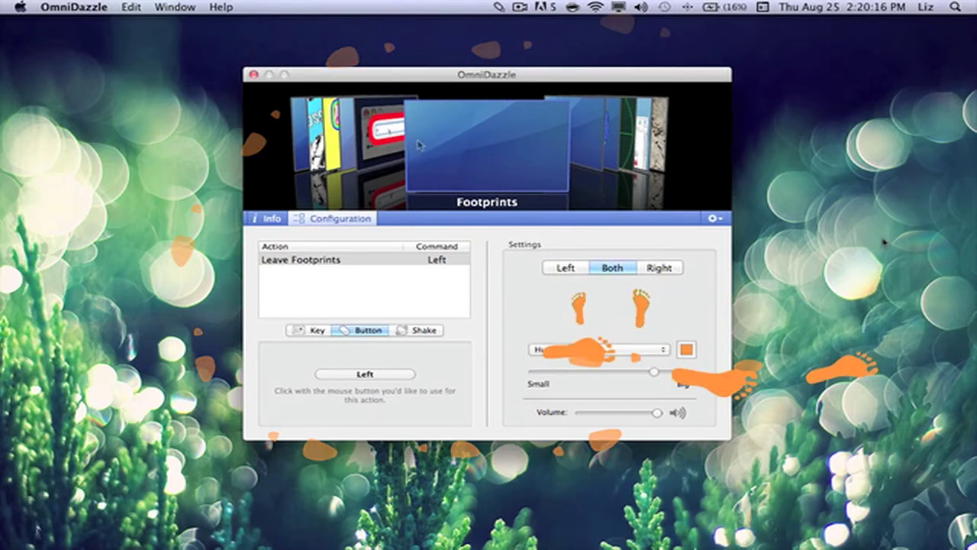
left_click(761, 108)
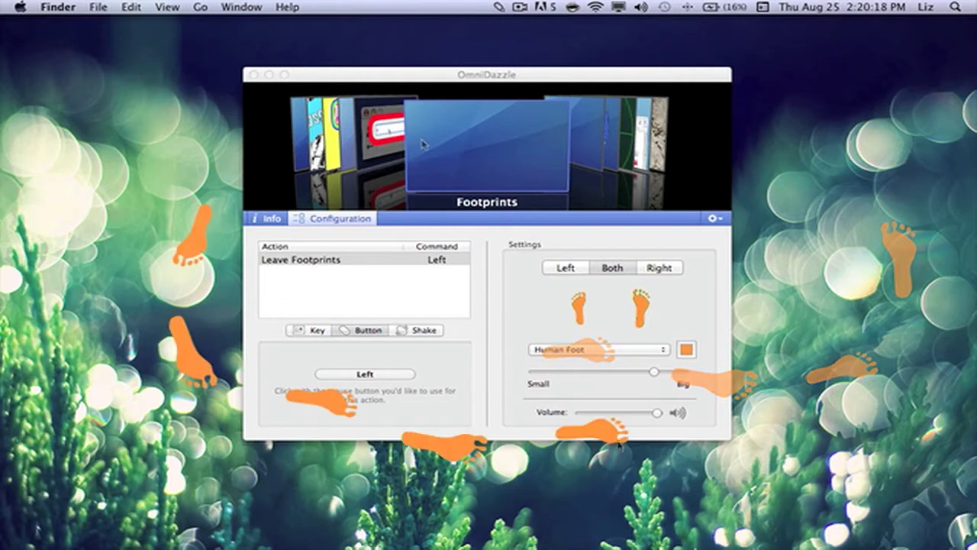
Change the footprint style to Mouse Foot and leave tracks around the desktop.
left_click(584, 349)
left_click(584, 361)
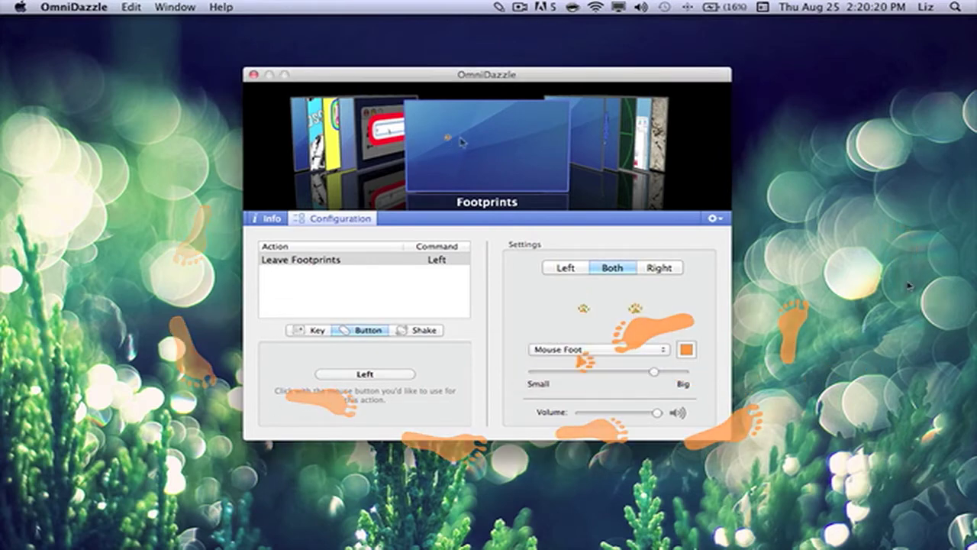
left_click(905, 267)
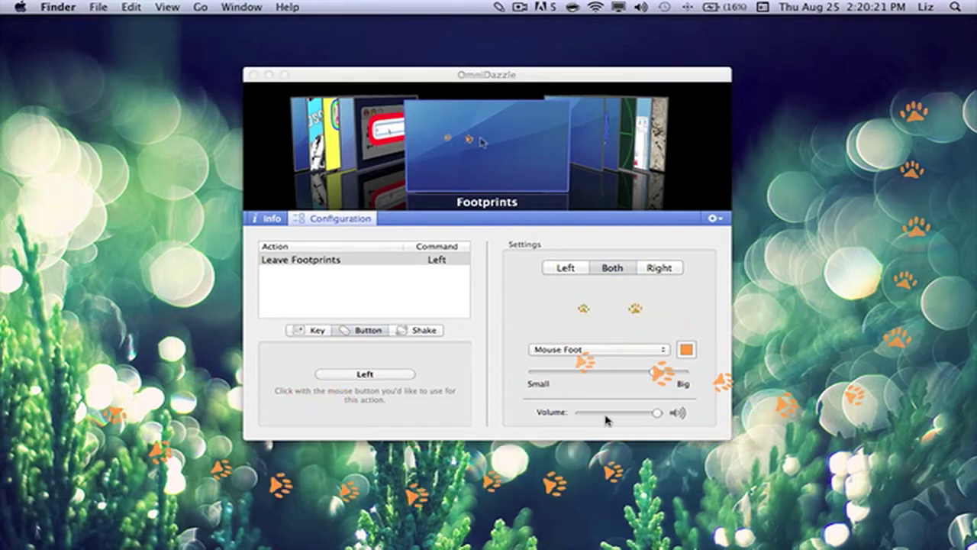
Change the footprint style to Peg Leg and leave tracks around the desktop.
left_click(586, 349)
left_click(595, 361)
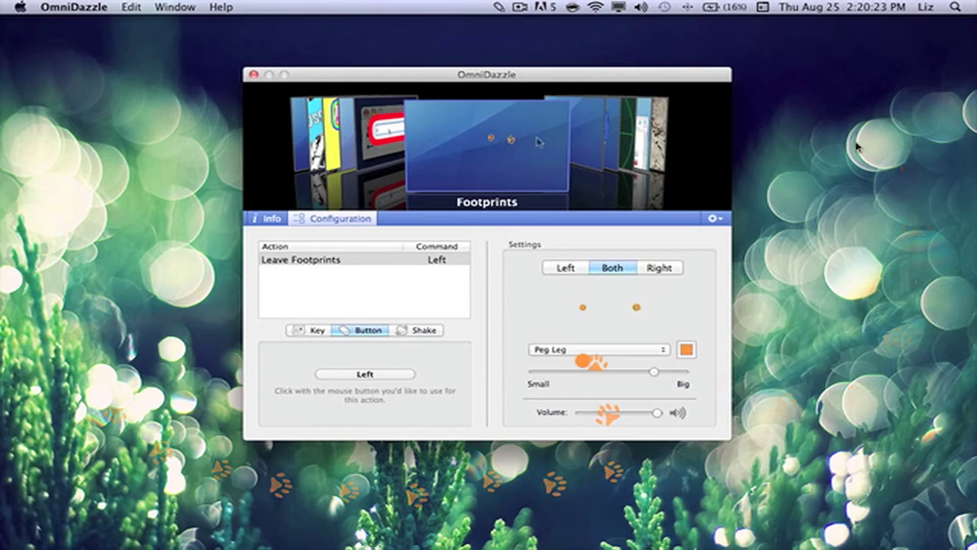
left_click(275, 482)
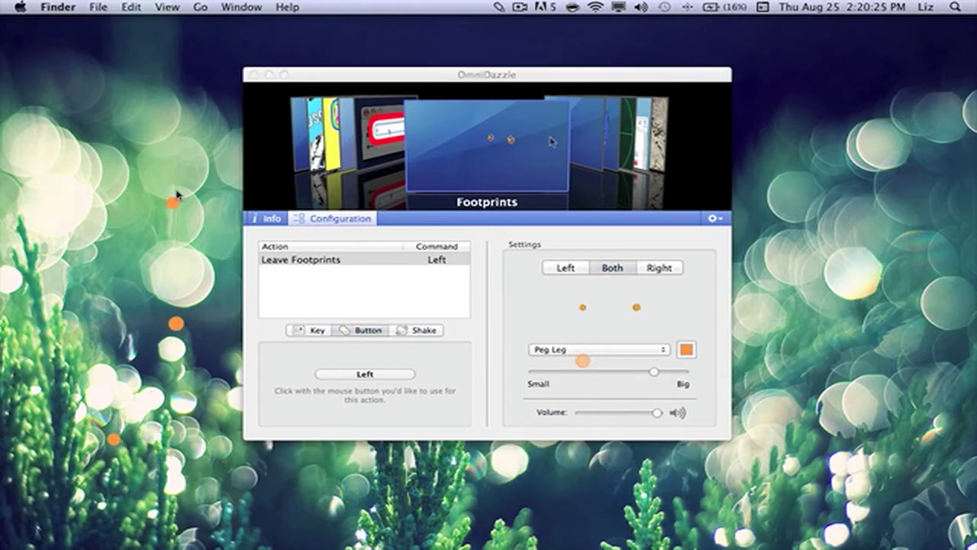
Switch to the Pixie Dust effect and reduce its amount to near Few and its size to medium.
left_click(584, 145)
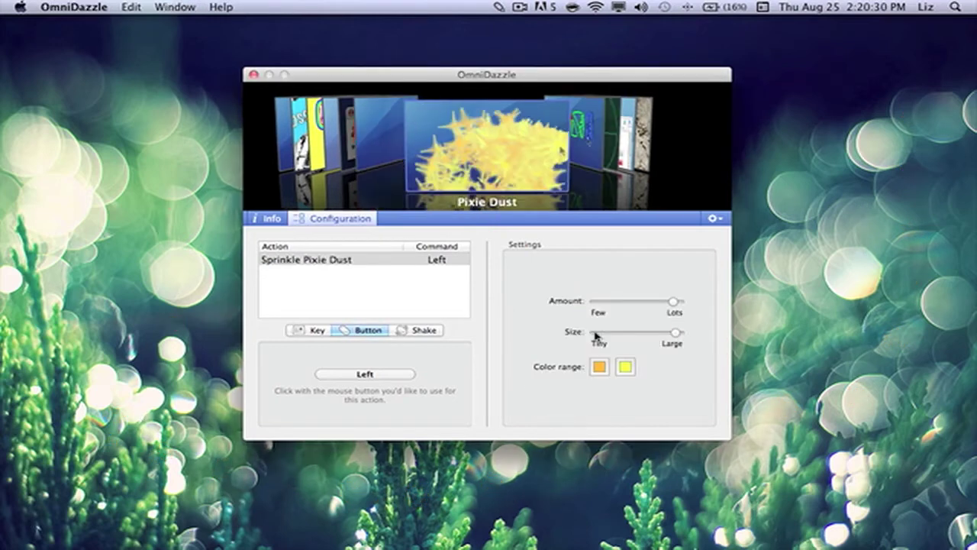
mouse_move(675, 304)
left_mouse_down()
mouse_move(611, 310)
mouse_move(665, 344)
mouse_move(838, 257)
mouse_move(652, 72)
mouse_move(371, 283)
mouse_move(602, 371)
left_mouse_up()
Set the Pixie Dust color range from Magenta to Cyan and sprinkle the dust across the desktop.
left_click(600, 367)
left_click(253, 288)
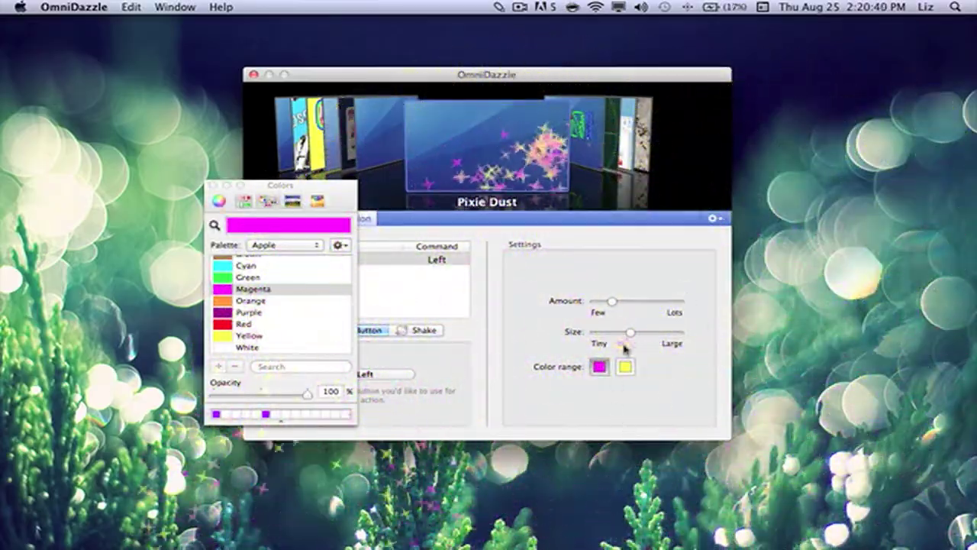
left_click(626, 367)
left_click(275, 265)
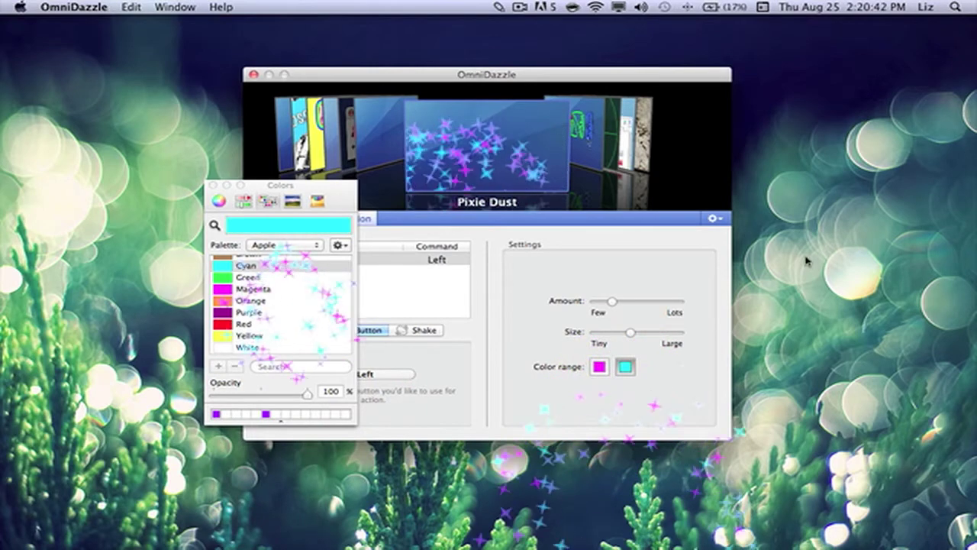
left_click(773, 425)
mouse_move(772, 424)
left_mouse_down()
mouse_move(578, 207)
mouse_move(262, 349)
mouse_move(512, 331)
left_mouse_up()
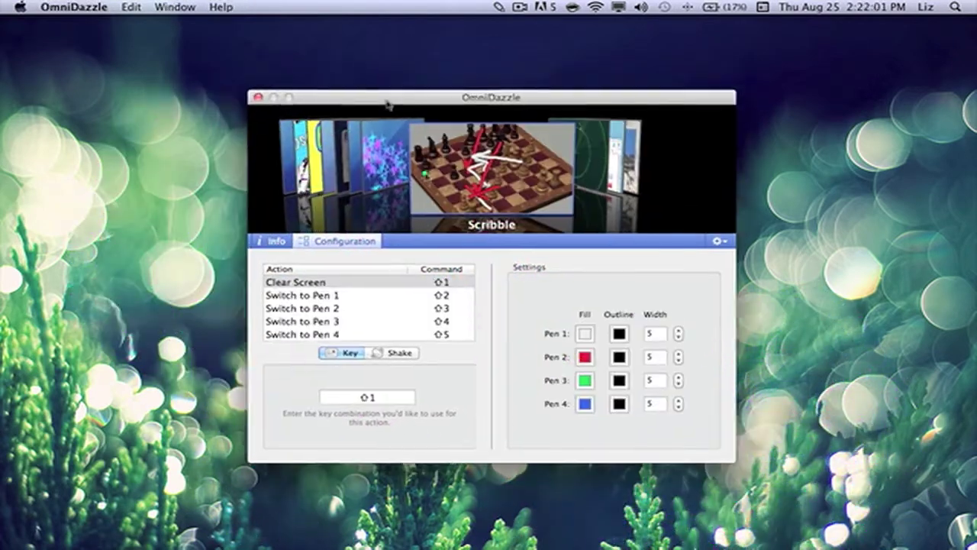
left_click_drag(387, 104, 391, 101)
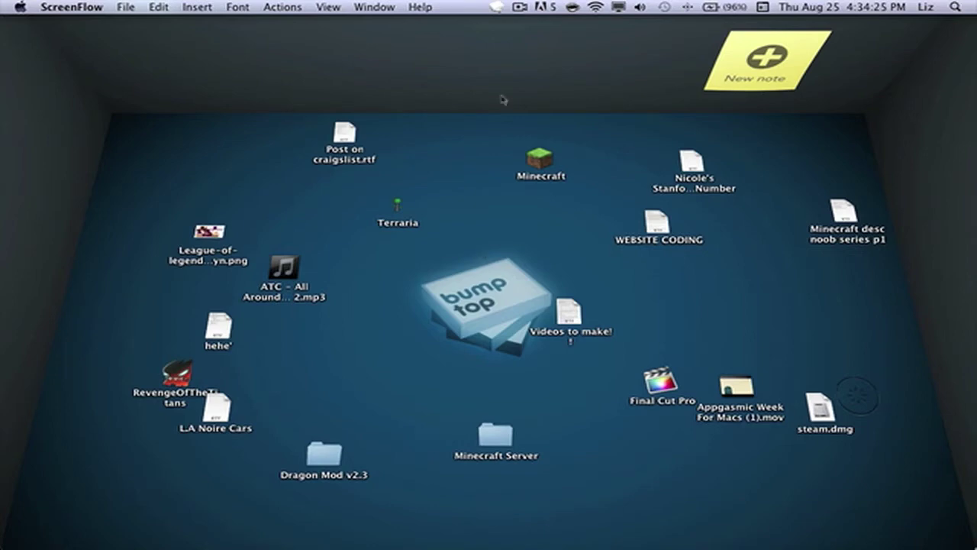
View the back wall of the BumpTop 3D desktop and return to the floor view, twice.
double_click(482, 74)
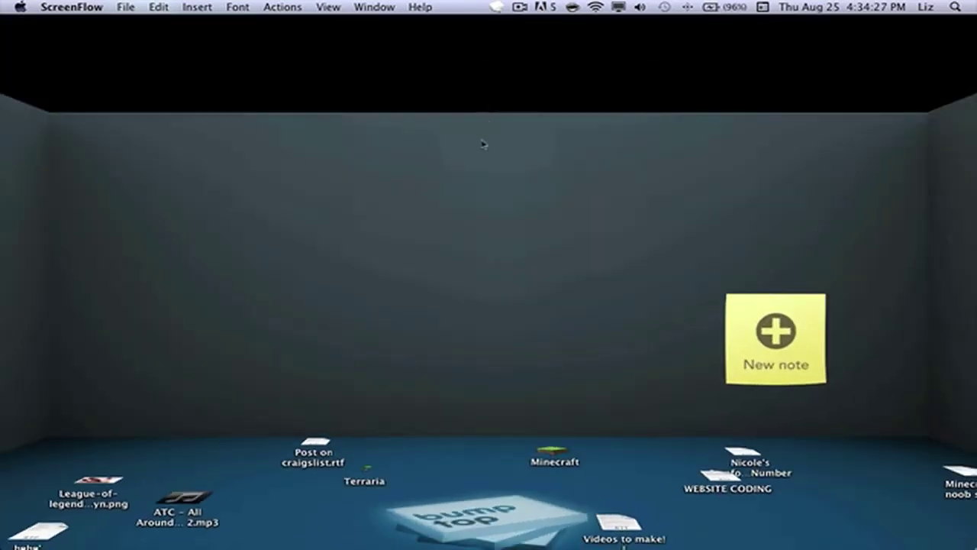
double_click(475, 198)
double_click(489, 95)
double_click(462, 206)
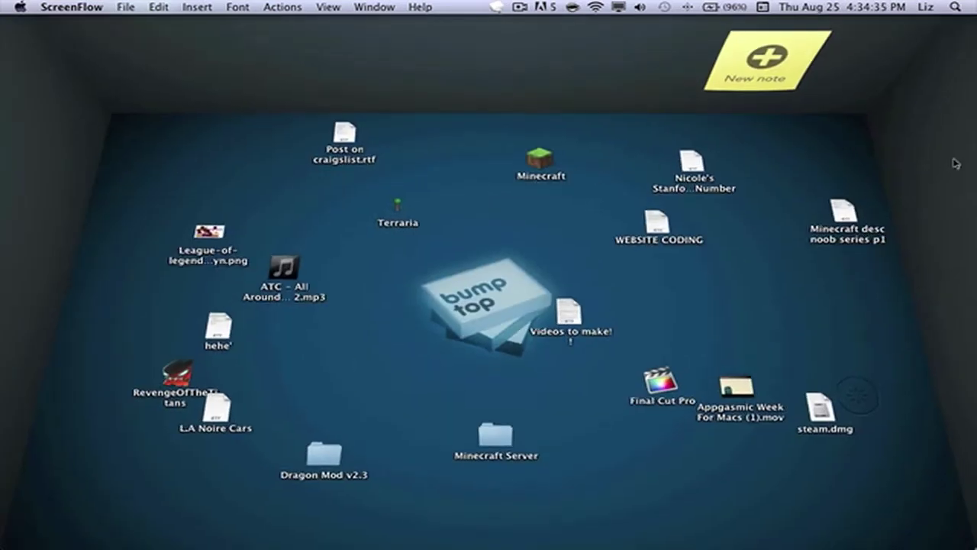
View the 3D desktop's right and left side walls, returning to the floor each time, and zoom in on the floor.
double_click(956, 163)
double_click(602, 192)
double_click(42, 166)
double_click(404, 214)
scroll(414, 373, "up", 2)
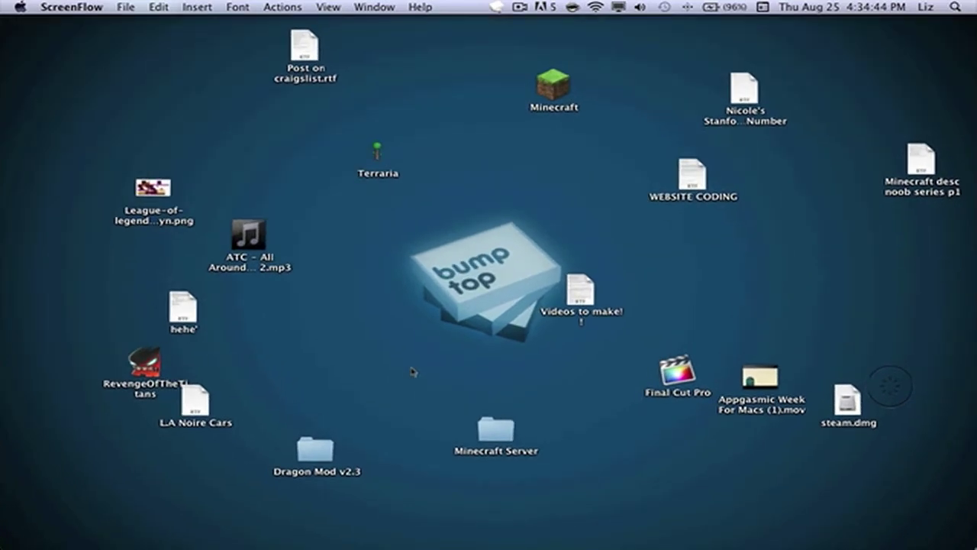
Lasso-select all the icons on the floor, enlarge them and shrink them again.
scroll(413, 372, "down", 2)
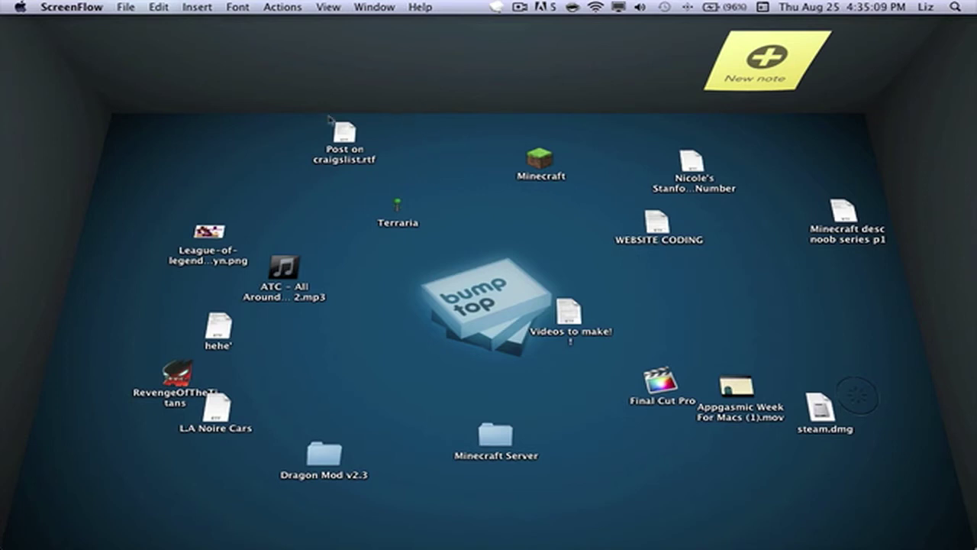
mouse_move(330, 118)
left_mouse_down()
mouse_move(264, 131)
mouse_move(124, 229)
mouse_move(113, 304)
mouse_move(121, 381)
mouse_move(181, 491)
mouse_move(473, 544)
mouse_move(847, 428)
mouse_move(913, 359)
mouse_move(894, 240)
mouse_move(737, 164)
mouse_move(273, 109)
mouse_move(253, 136)
mouse_move(258, 151)
left_mouse_up()
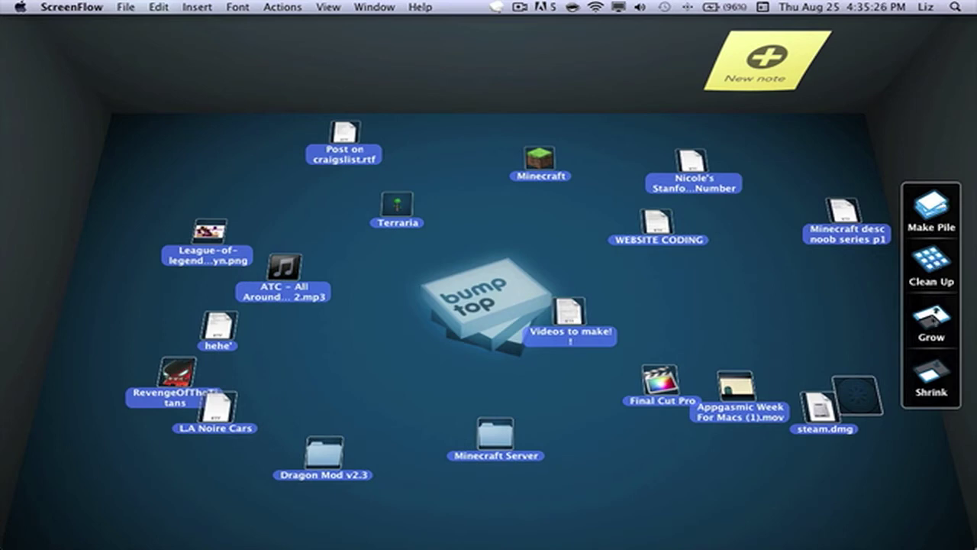
left_click(932, 321)
left_click(933, 378)
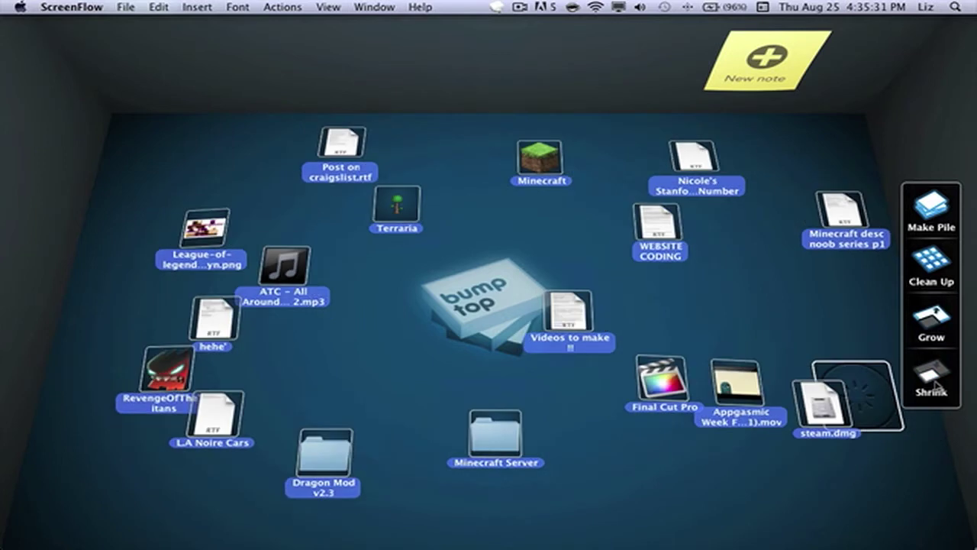
Clean up the selected icons into a grid and stack them into a single pile.
left_click(935, 261)
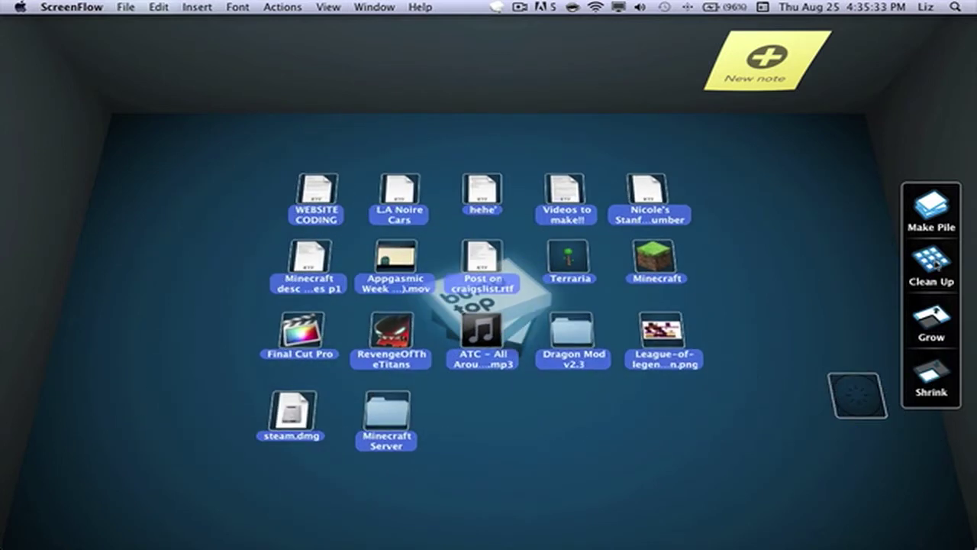
left_click(939, 224)
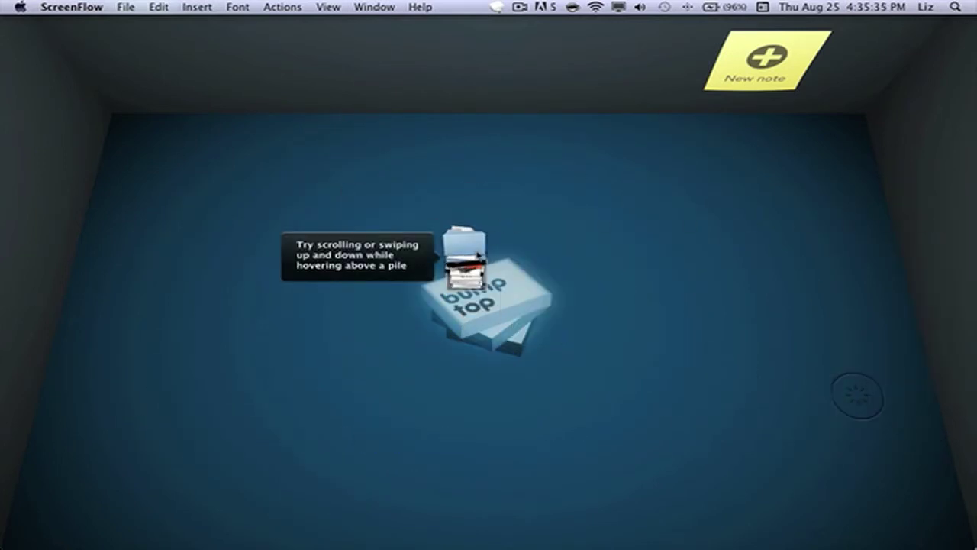
Open the pile and browse through the files and folders it contains, then close it.
left_click(473, 257)
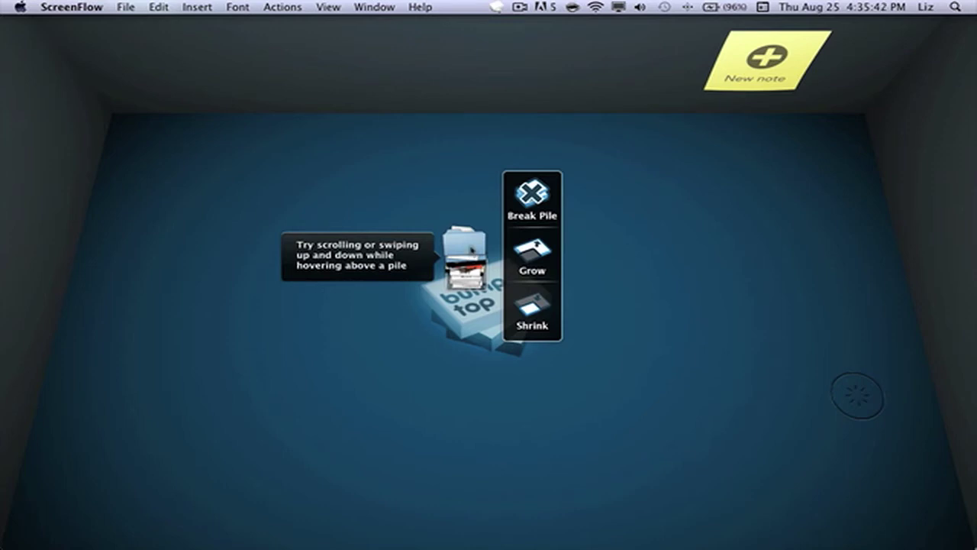
double_click(472, 255)
left_click(609, 385)
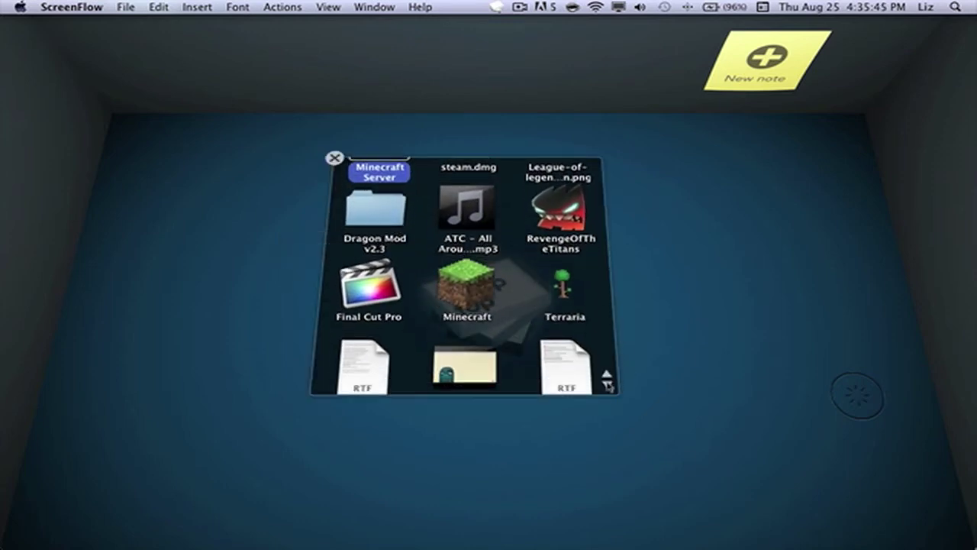
left_click(608, 386)
left_click(609, 385)
left_click(609, 385)
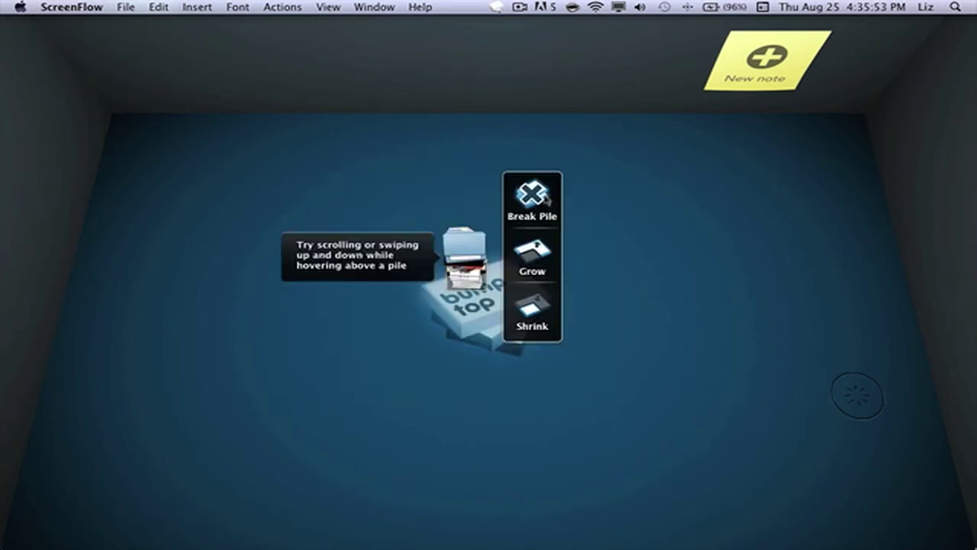
Break the pile back into separate icons and clear the selection.
left_click(544, 197)
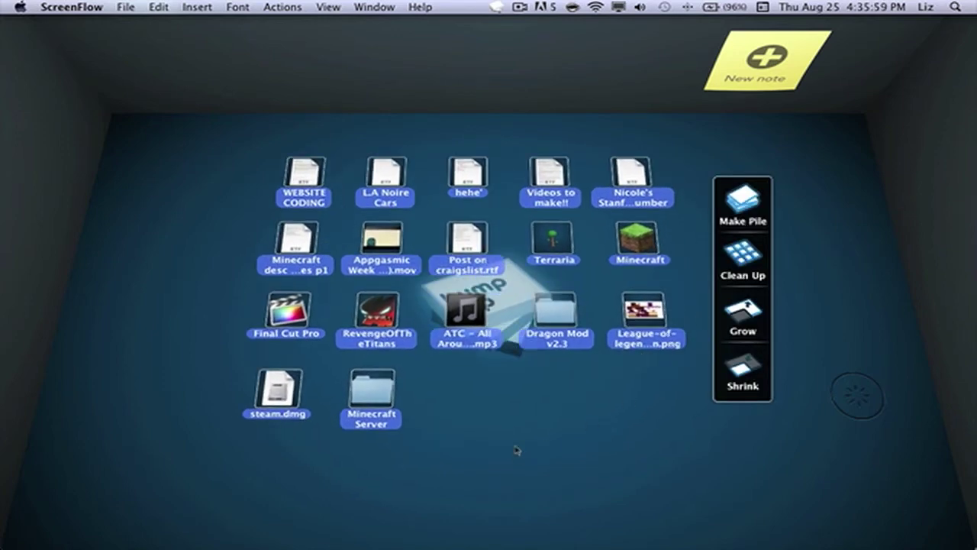
left_click(550, 426)
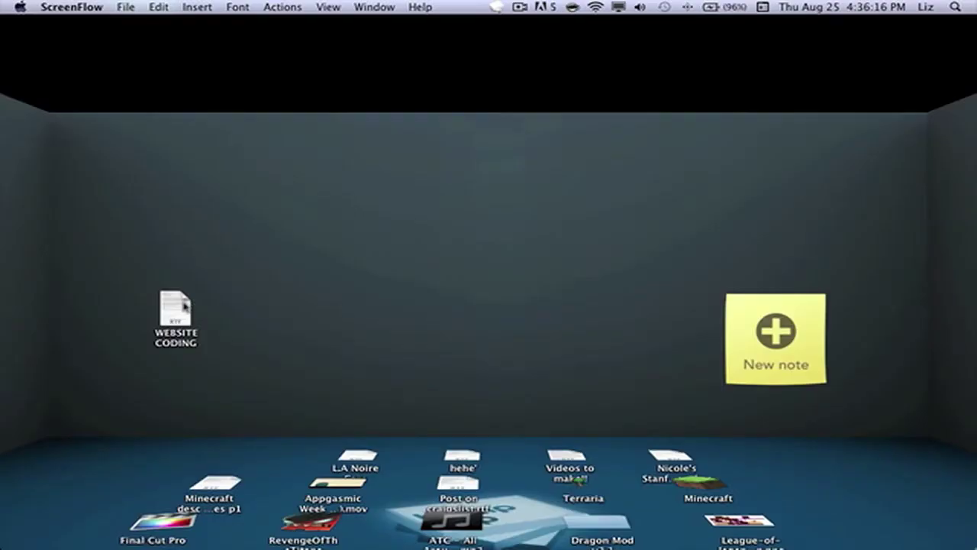
Move the WEBSITE CODING file toward the wall's upper left corner and return to the floor view.
left_click_drag(188, 307, 145, 204)
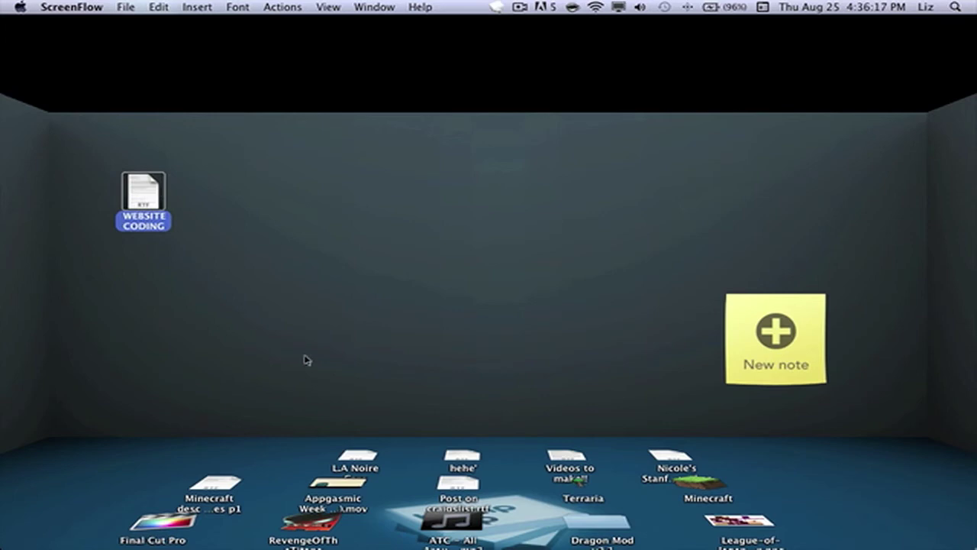
left_click(324, 336)
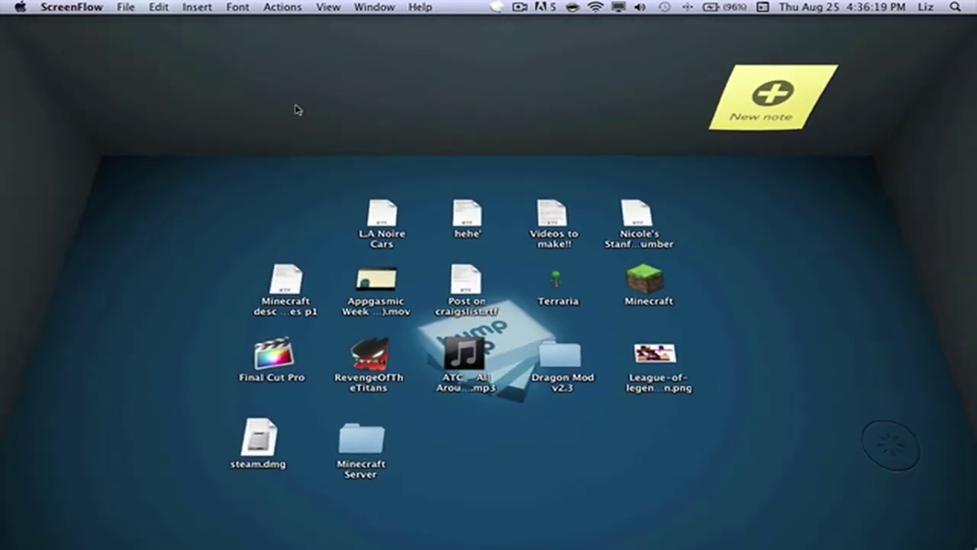
left_click(297, 109)
mouse_move(298, 197)
left_mouse_down()
mouse_move(568, 306)
mouse_move(366, 193)
left_mouse_up()
left_click(533, 248)
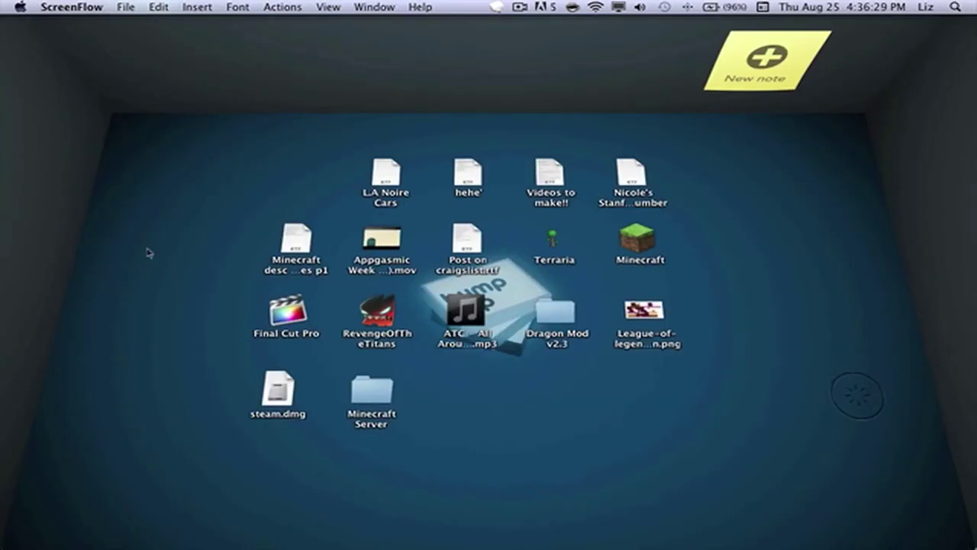
Pile up Terraria, Minecraft and RevengeOfTheTitans and spread the three icons out in a row.
left_click(54, 224)
left_click(455, 244)
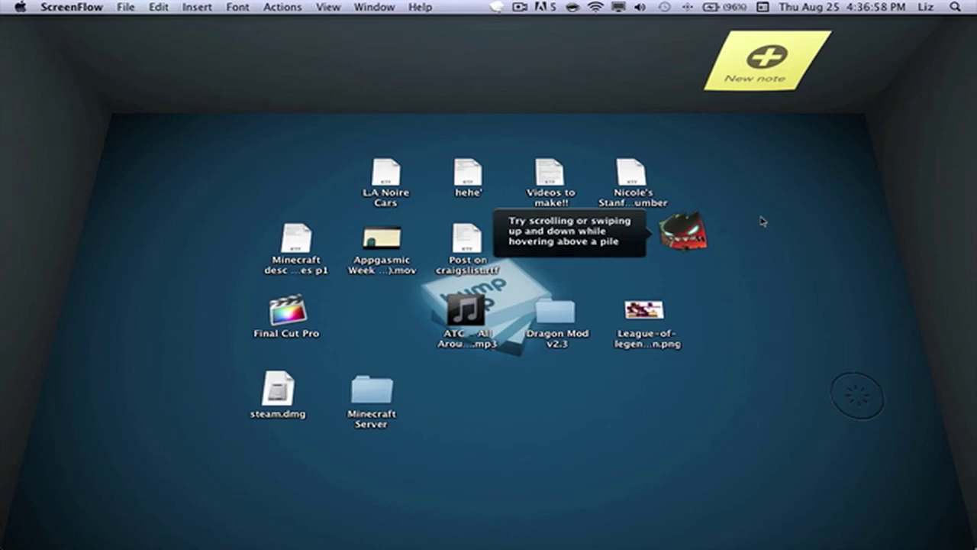
left_click_drag(695, 231, 727, 229)
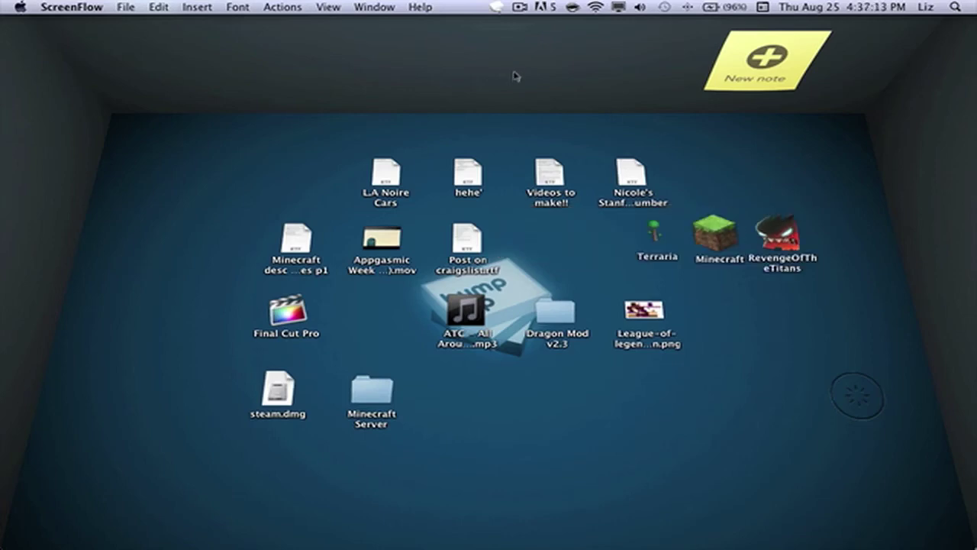
Open the BumpTop background settings and move their window slightly lower on the desktop.
left_click(497, 7)
left_click(534, 48)
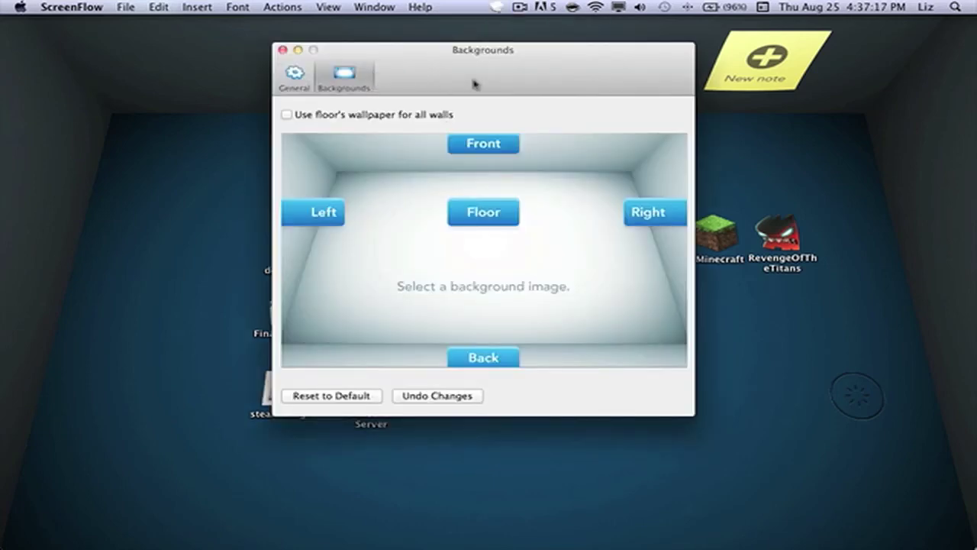
left_click_drag(462, 59, 462, 86)
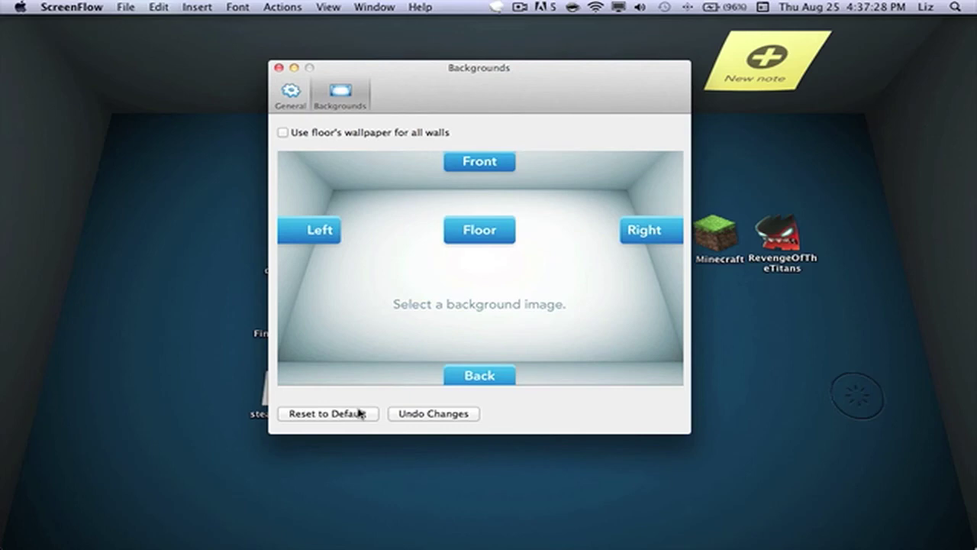
Set floor.jpg from the Z-room folder as the floor background, use it for all walls and close the settings.
left_click(497, 219)
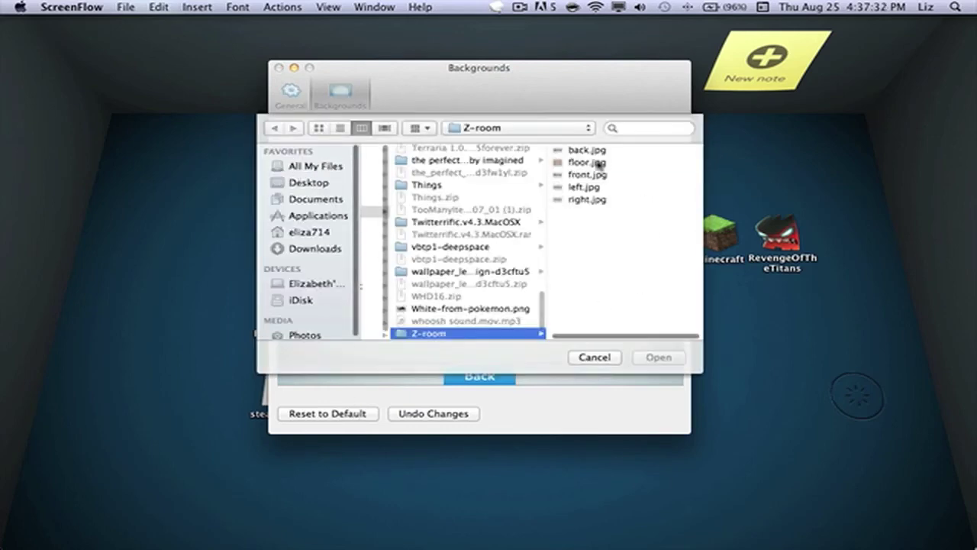
left_click(596, 163)
left_click(657, 358)
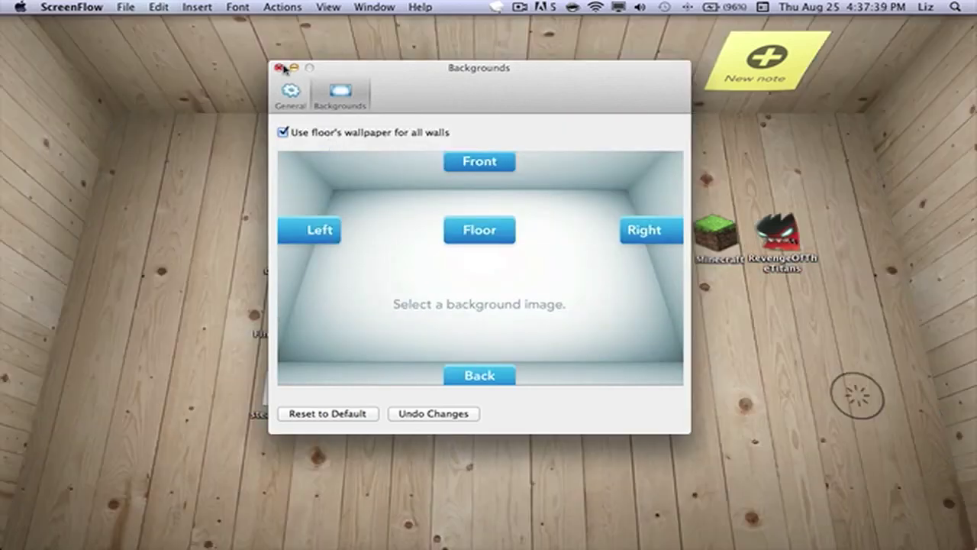
left_click(280, 68)
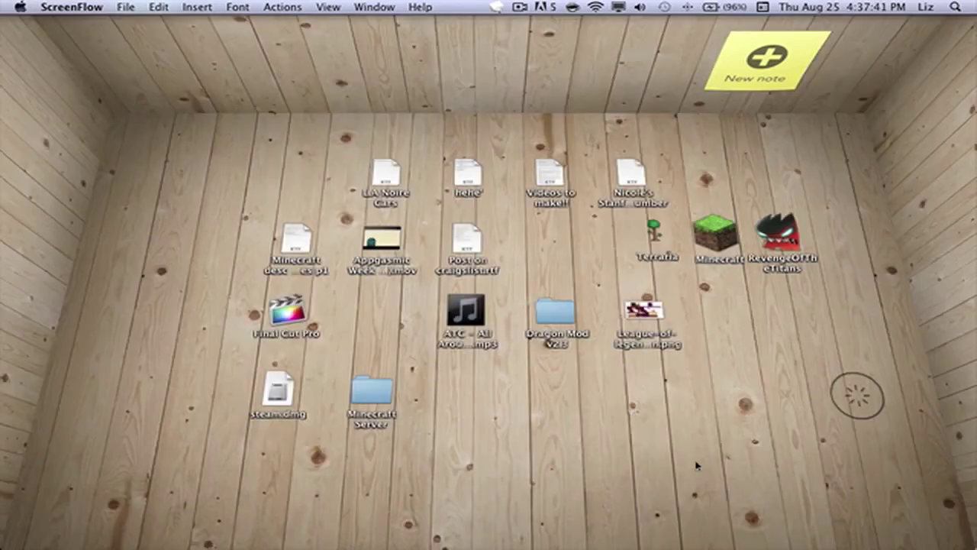
Lasso-select most of the icons on the wooden floor and clear the selection.
left_click_drag(214, 138, 473, 145)
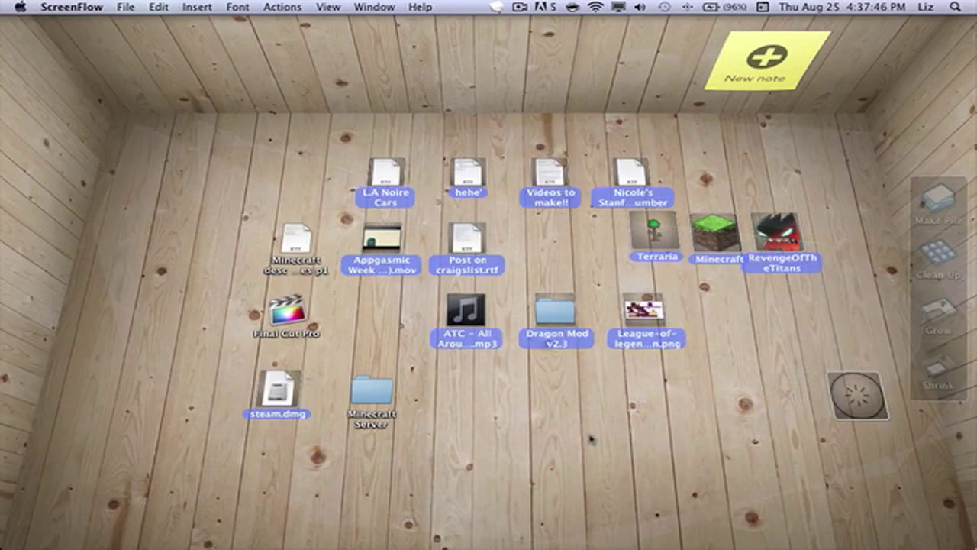
left_click(509, 371)
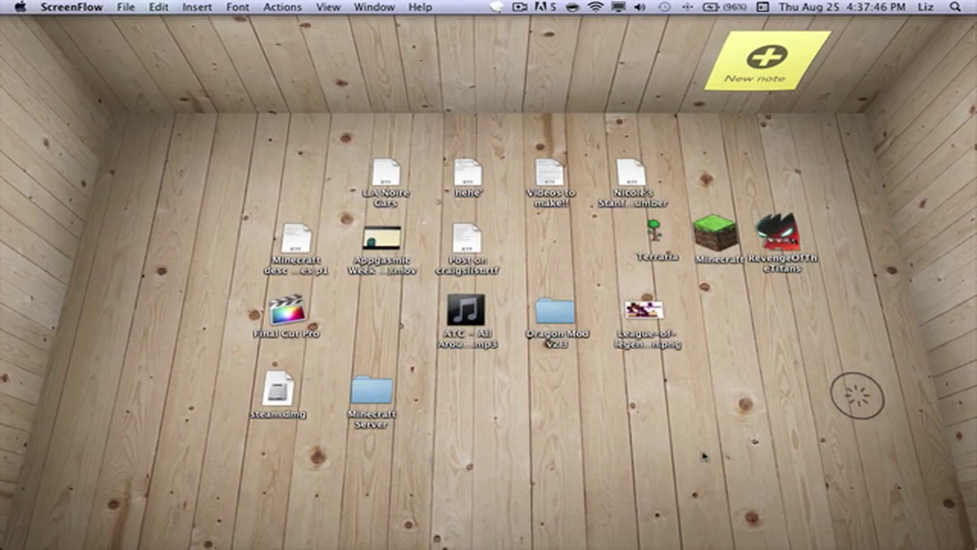